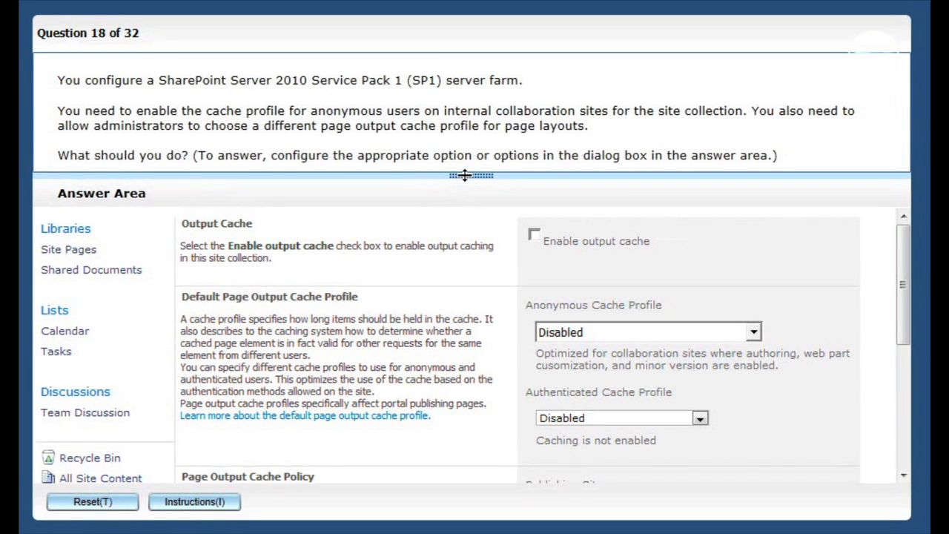
Turn on Enable output cache and choose Intranet (Collaboration Site) as the anonymous cache profile
mouse_move(466, 175)
left_mouse_down()
mouse_move(474, 232)
mouse_move(478, 182)
mouse_move(482, 197)
left_mouse_up()
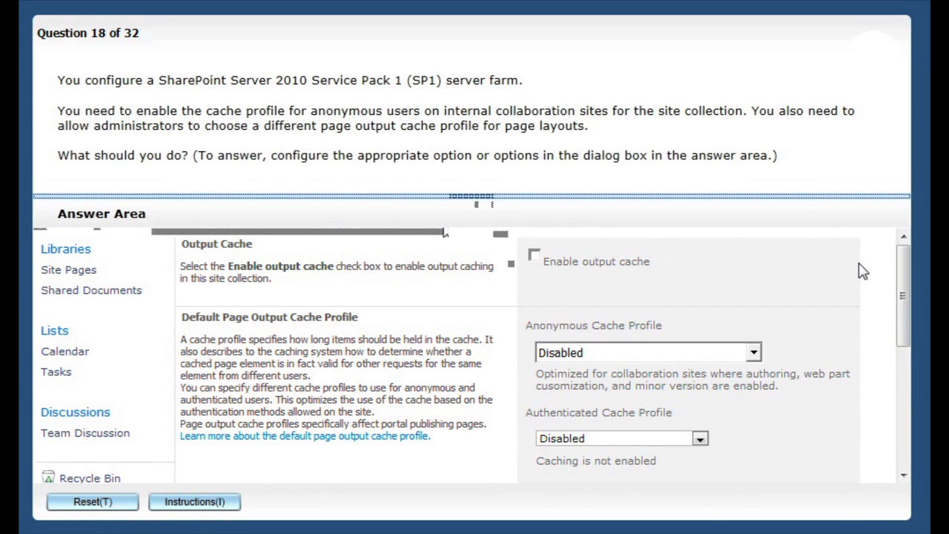
mouse_move(904, 271)
left_mouse_down()
mouse_move(904, 400)
mouse_move(912, 226)
left_mouse_up()
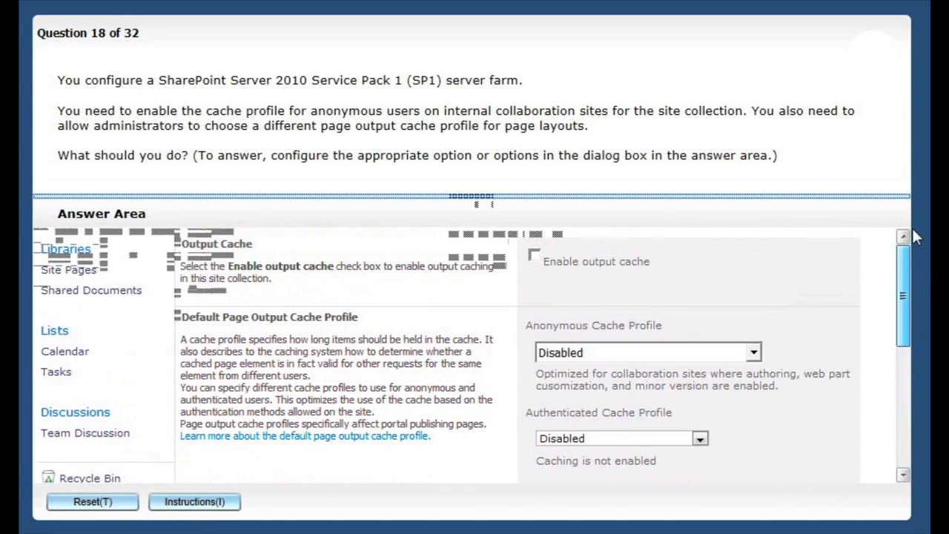
left_click(540, 255)
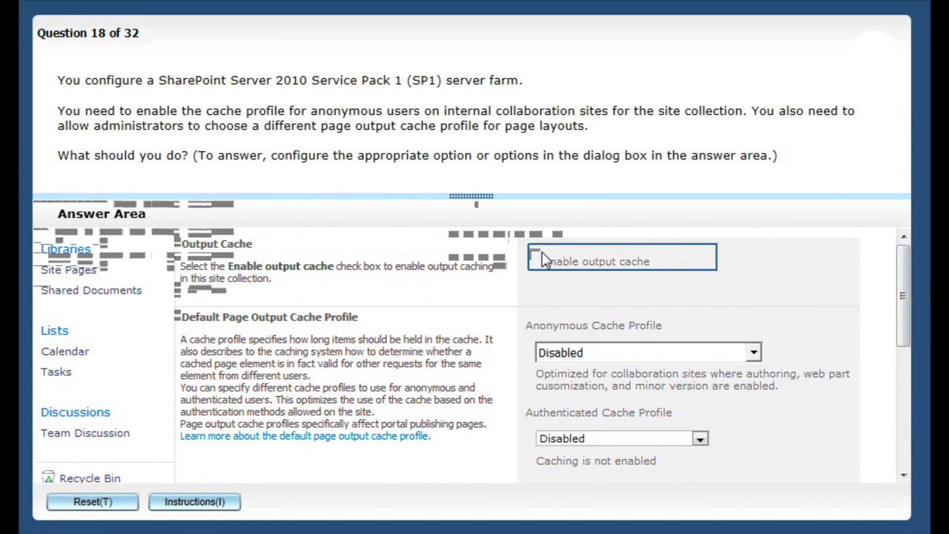
left_click(753, 355)
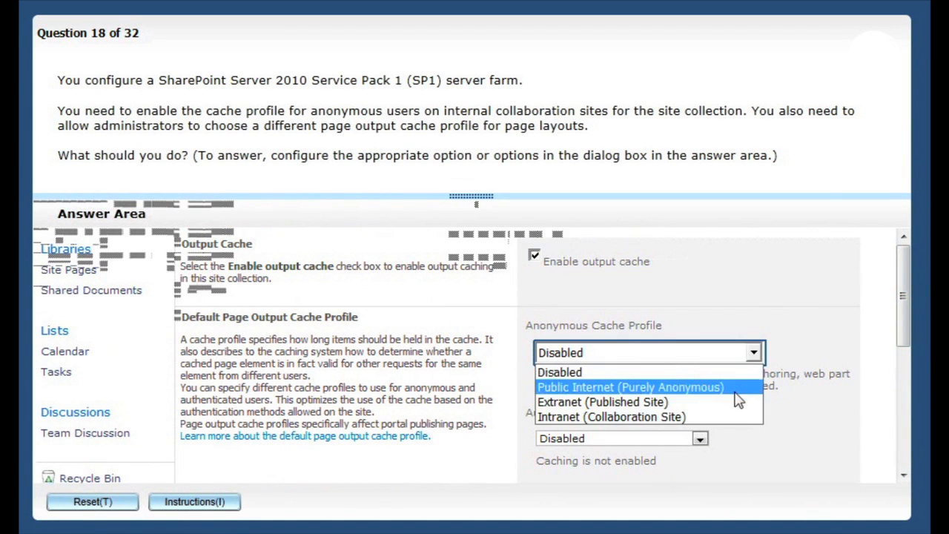
left_click(735, 418)
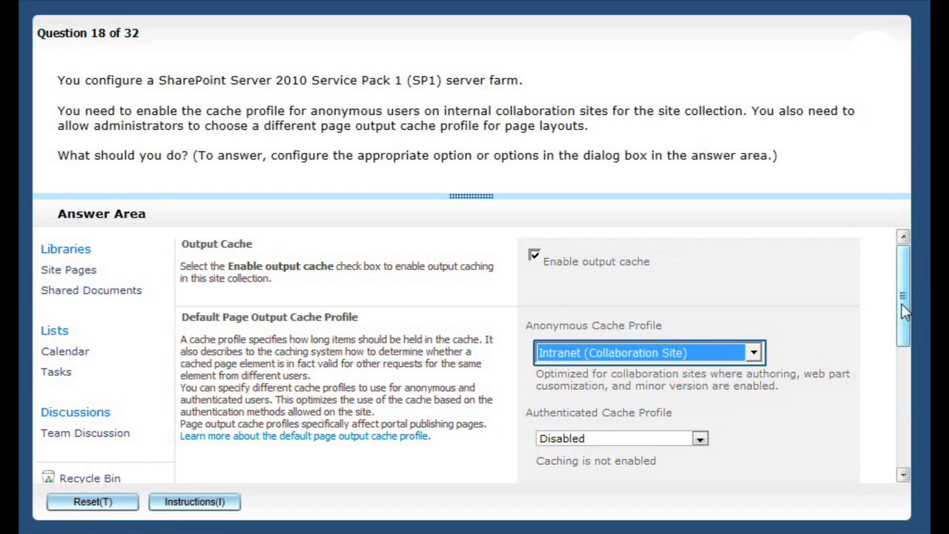
left_click_drag(902, 303, 919, 399)
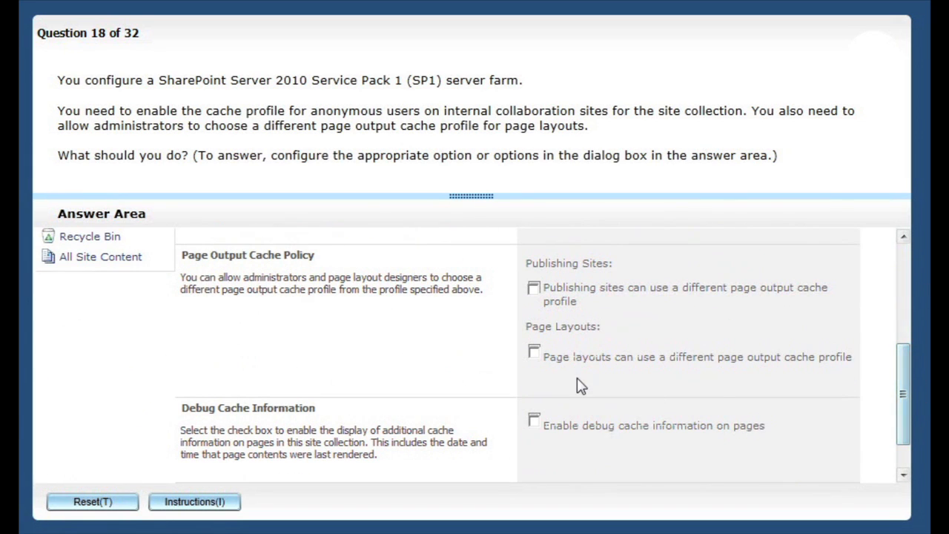
Leave Page Layouts unticked and tick that publishing sites can use a different cache profile
left_click(540, 359)
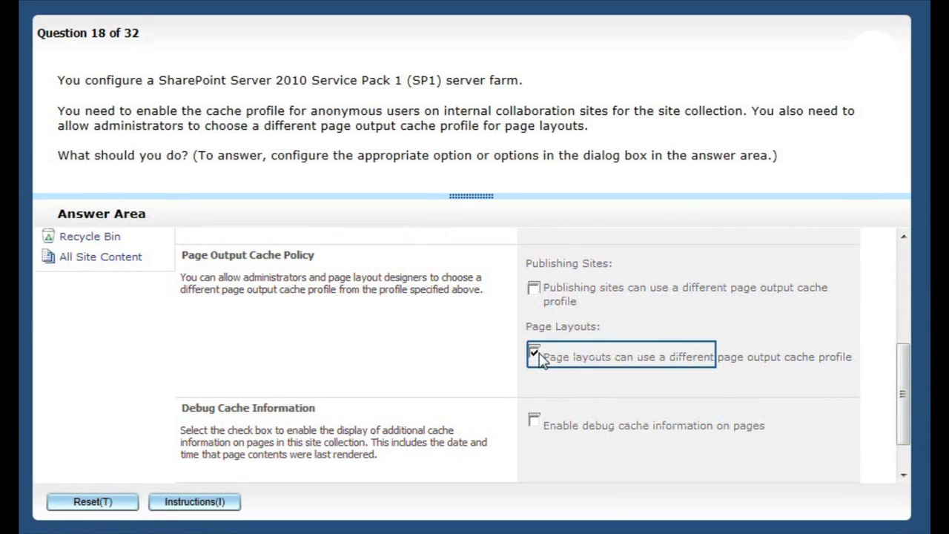
left_click(540, 359)
left_click(536, 290)
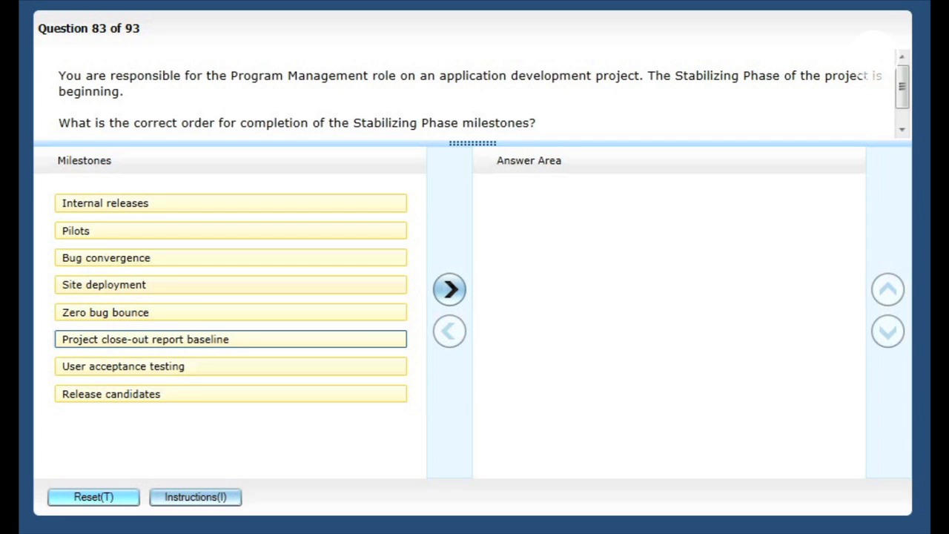
Drag Pilots, Site deployment, User acceptance testing, Release candidates and Internal releases into the answer area
left_click_drag(111, 230, 635, 212)
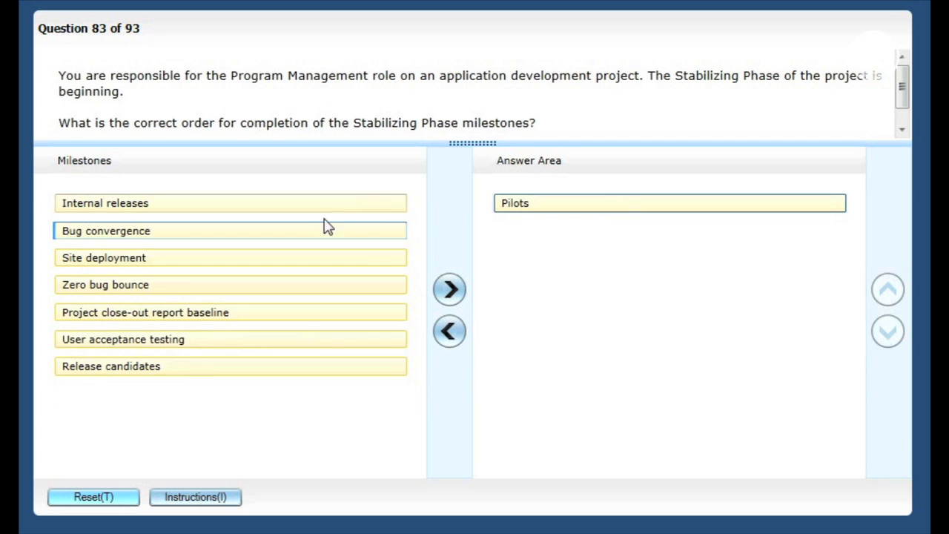
left_click_drag(297, 258, 674, 258)
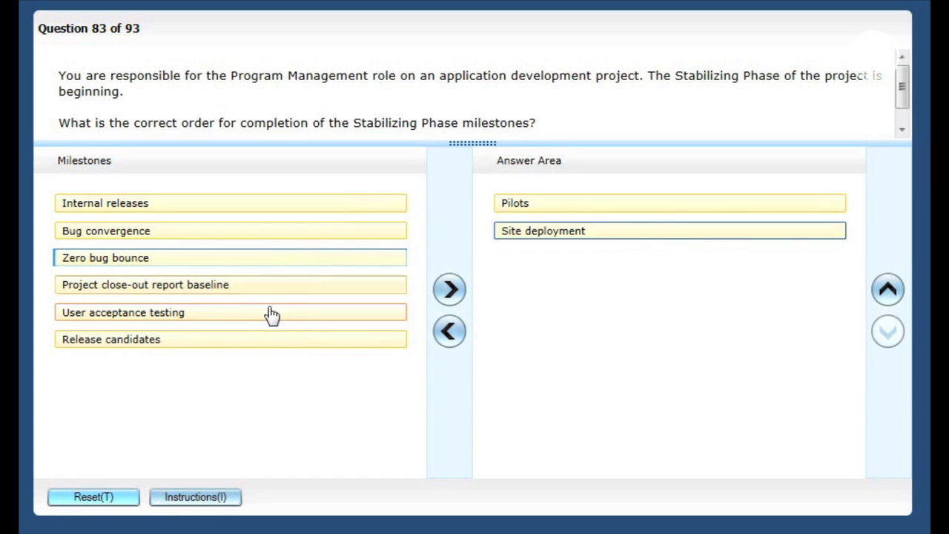
left_click_drag(271, 315, 674, 289)
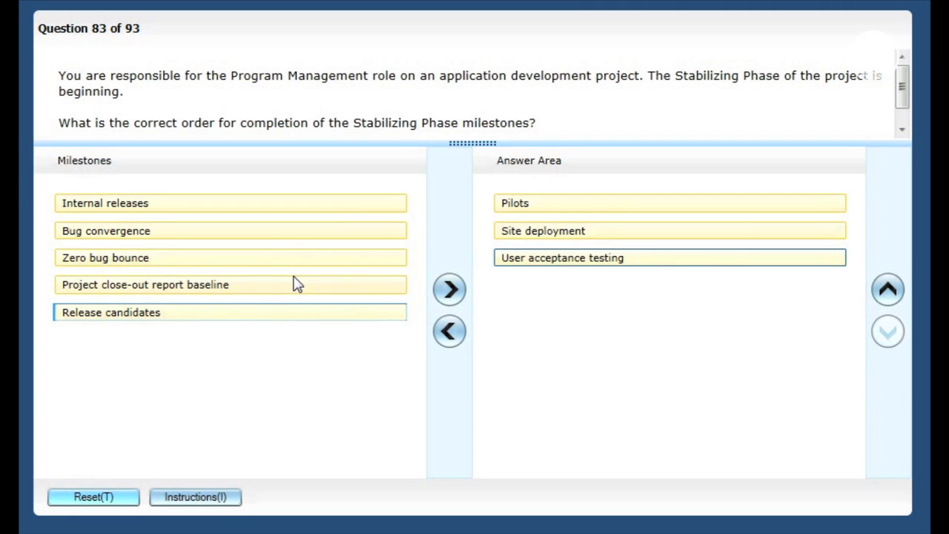
mouse_move(290, 315)
left_mouse_down()
mouse_move(700, 310)
mouse_move(709, 301)
left_mouse_up()
left_click(296, 208)
left_click_drag(296, 207, 387, 270)
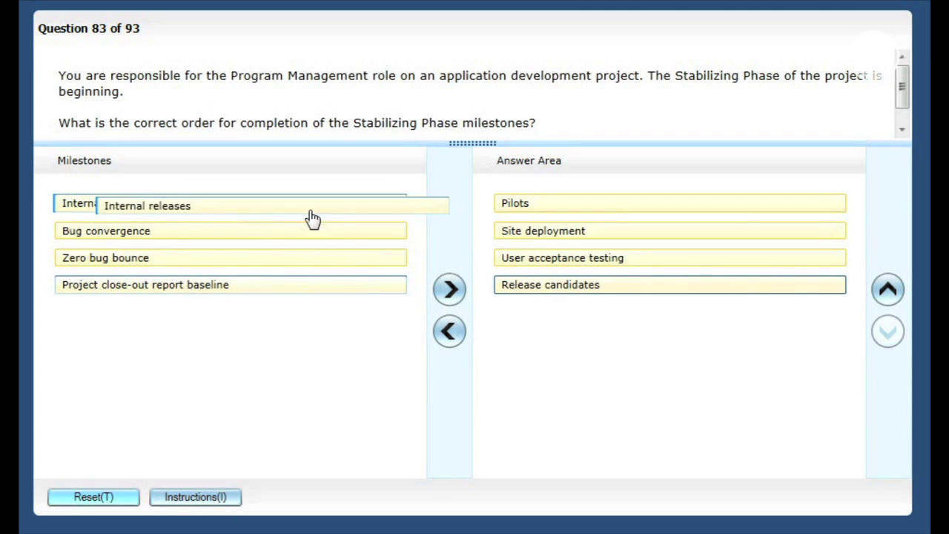
left_click(443, 297)
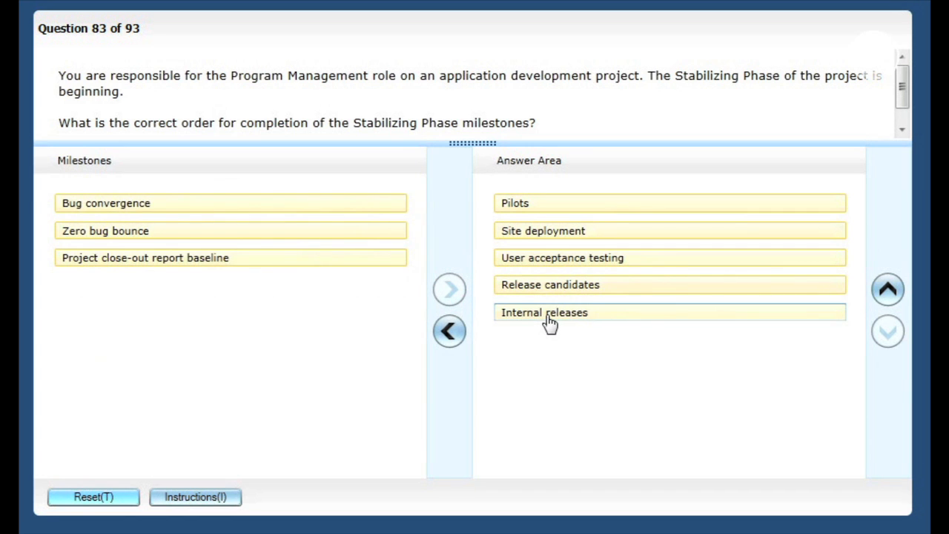
Remove Internal releases and Release candidates, then move User acceptance testing above Site deployment
left_click(449, 331)
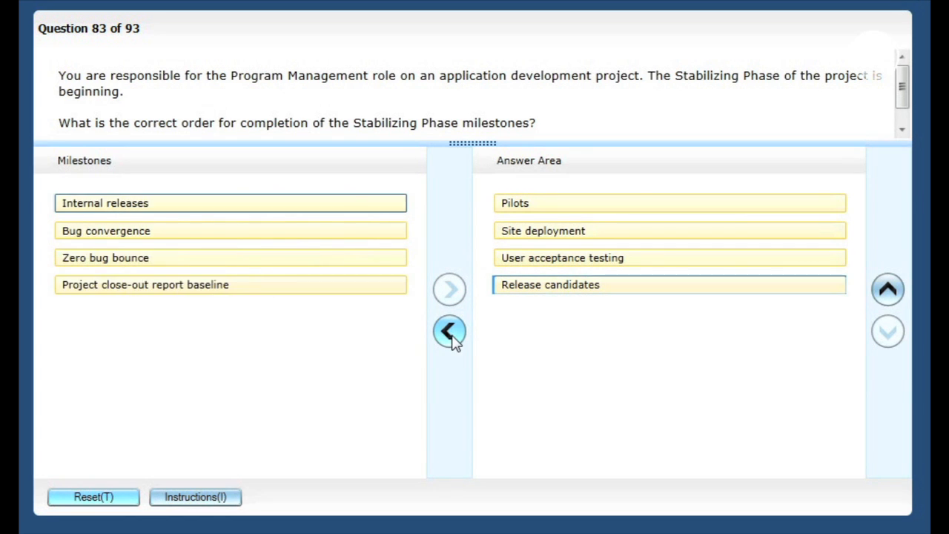
left_click_drag(541, 293, 145, 324)
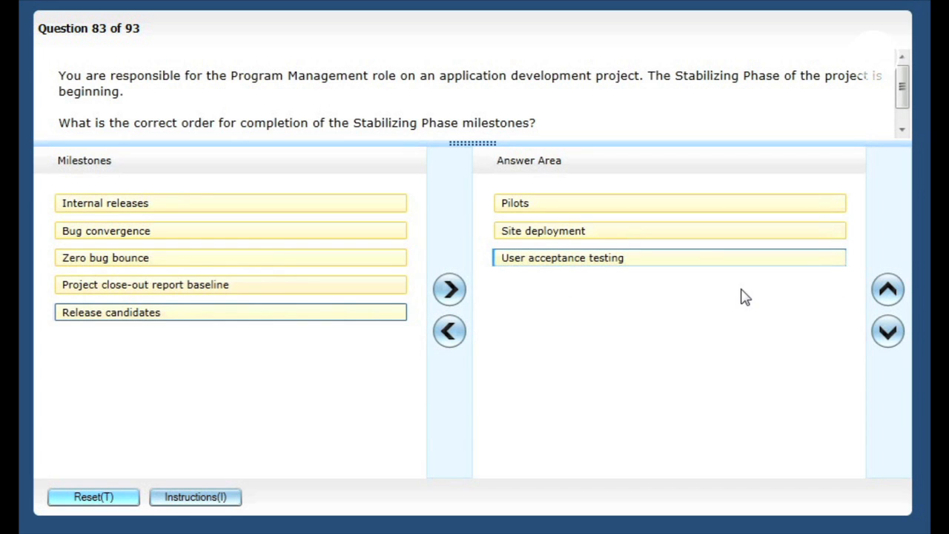
left_click(892, 294)
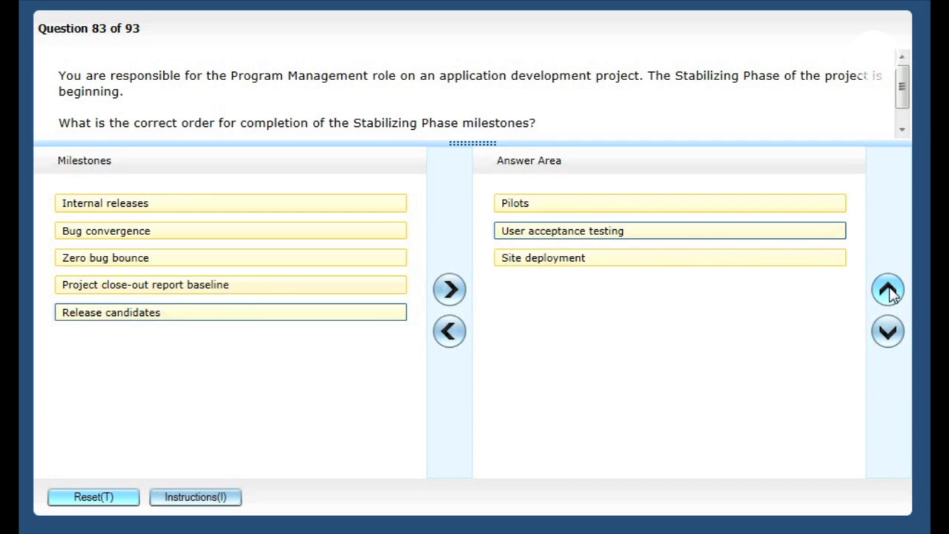
left_click_drag(769, 235, 747, 199)
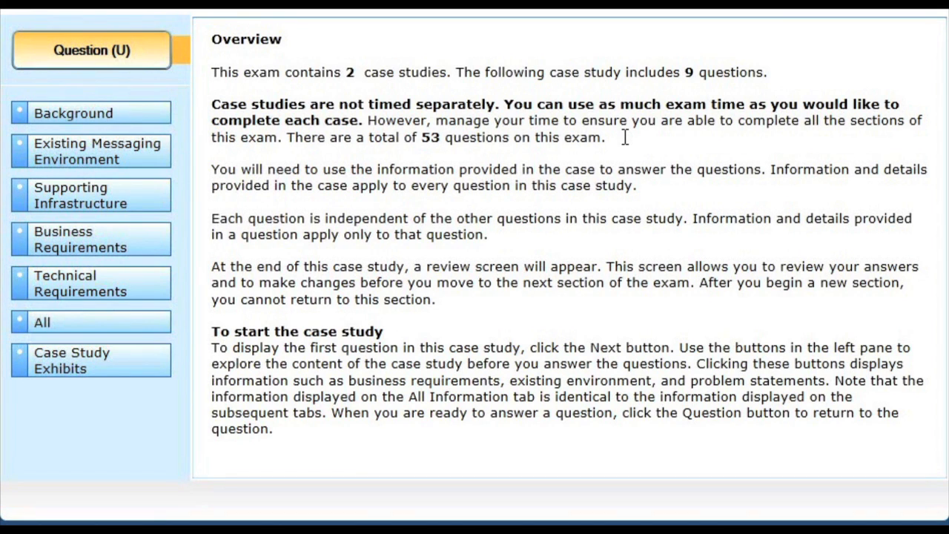
Show the case study's first question on migrating from Exchange Server 5.5 to 2003
left_click(718, 437)
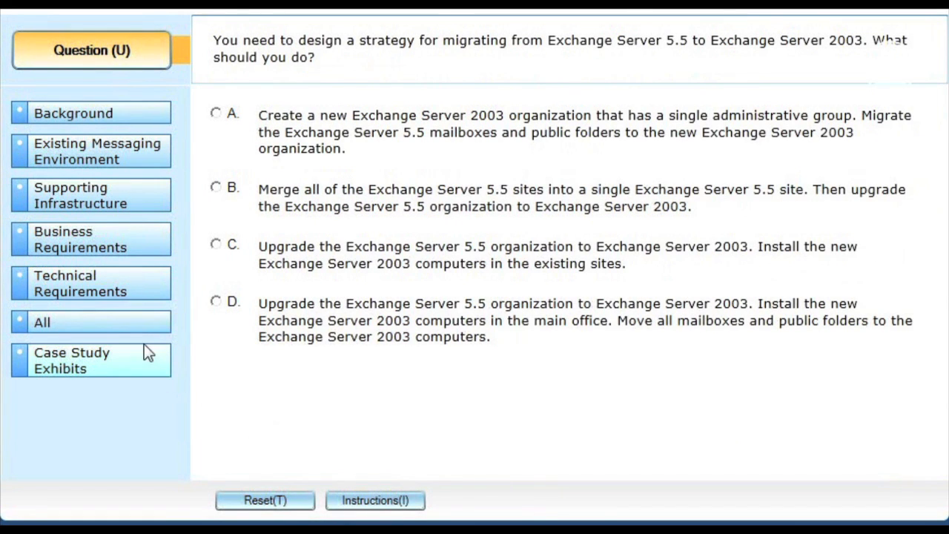
Read the Business Requirements section of the case study
left_click(118, 245)
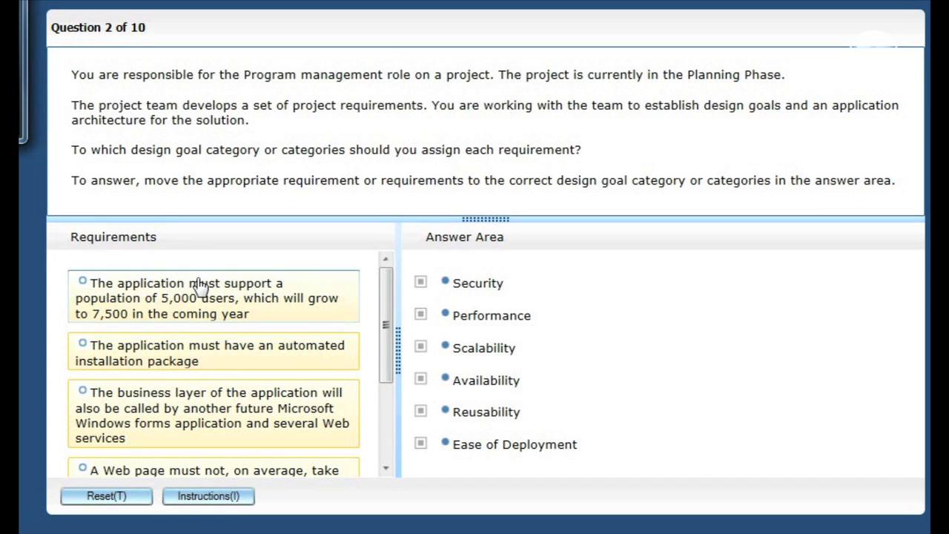
Drop the 5,000-user requirement under Security and the business-layer reuse requirement under Scalability
left_click_drag(200, 286, 583, 282)
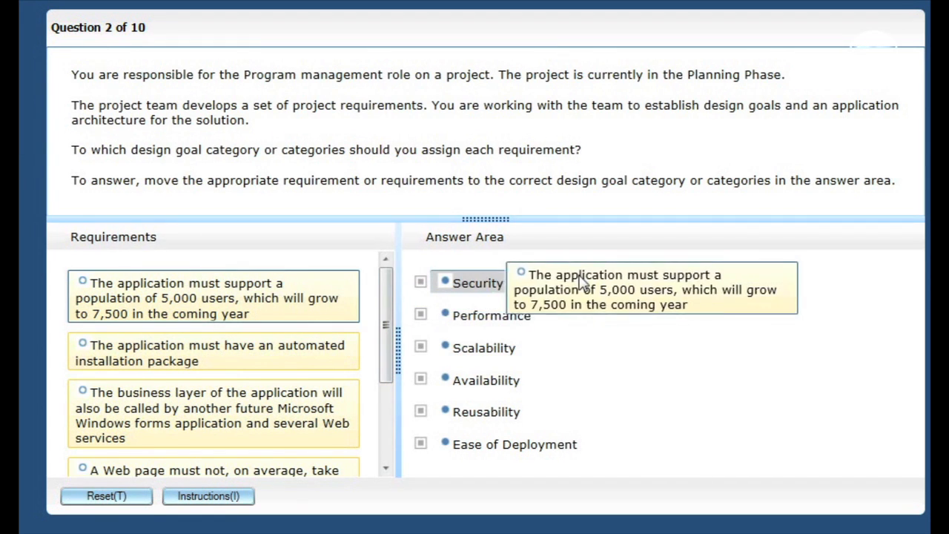
left_click_drag(583, 282, 529, 298)
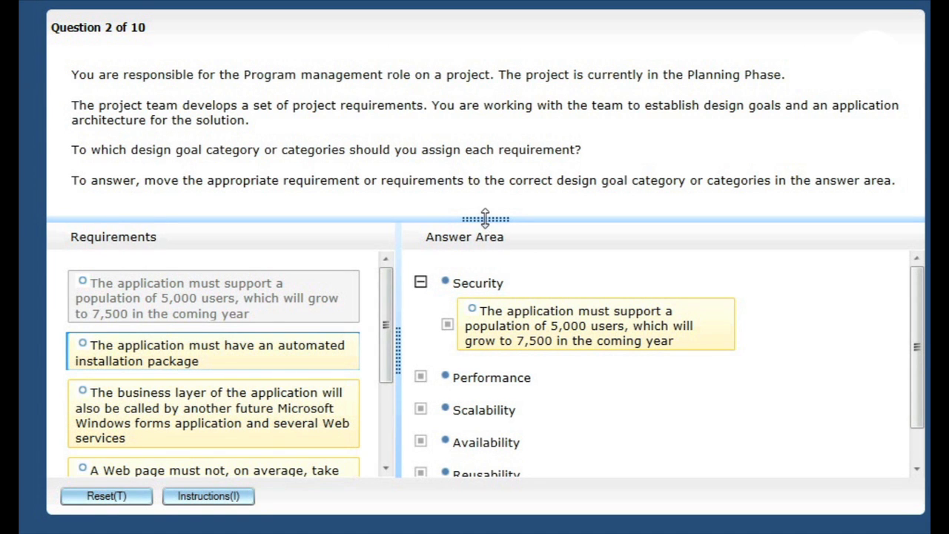
left_click_drag(486, 219, 473, 141)
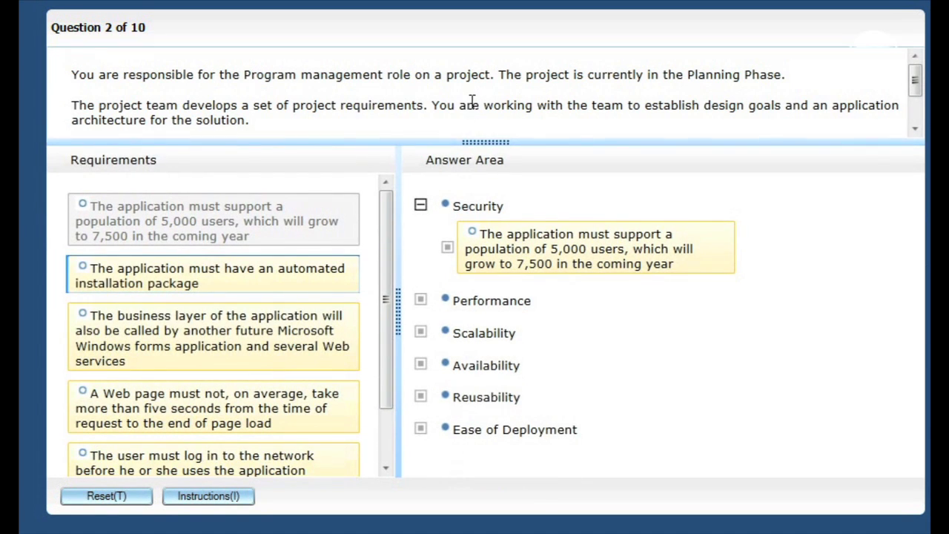
left_click_drag(304, 350, 650, 331)
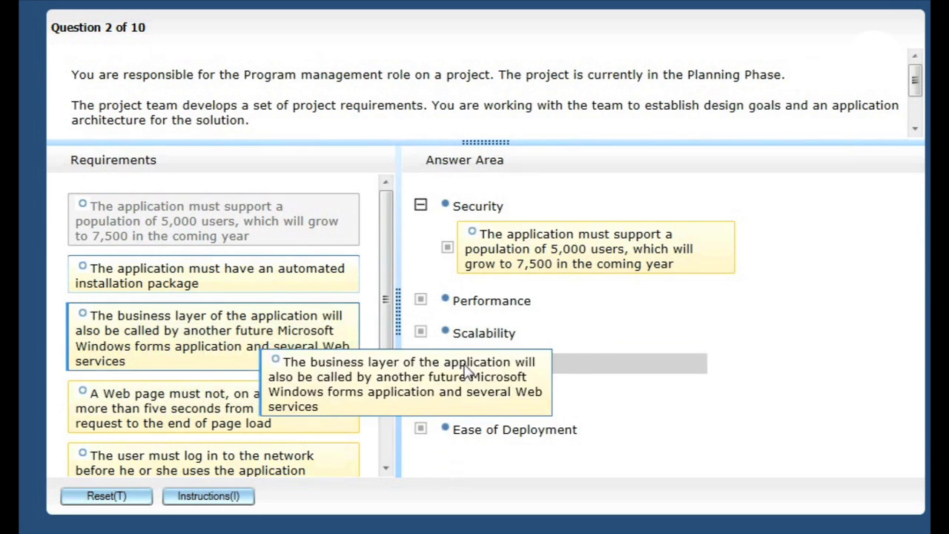
left_click_drag(650, 331, 645, 342)
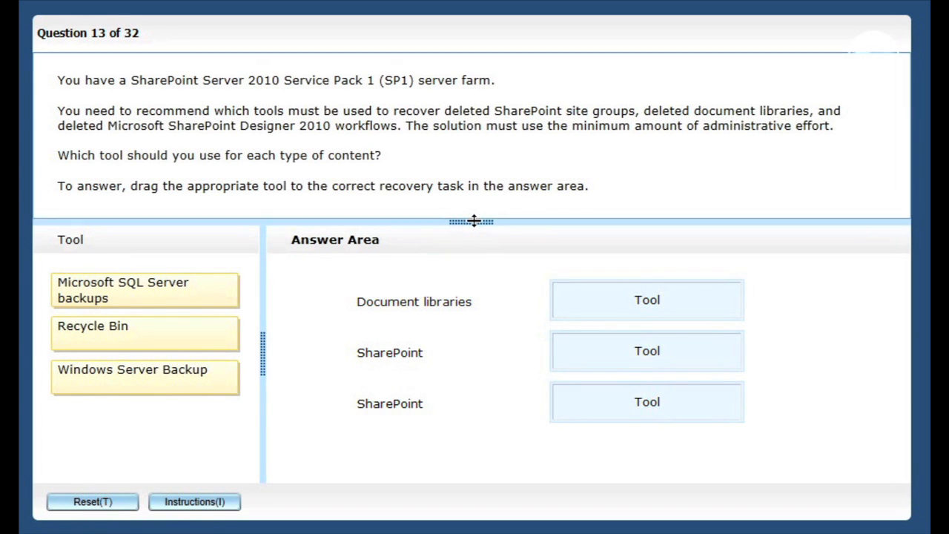
Assign SQL Server backups to Document libraries and Recycle Bin to the last recovery task
mouse_move(476, 221)
left_mouse_down()
mouse_move(471, 153)
mouse_move(477, 225)
left_mouse_up()
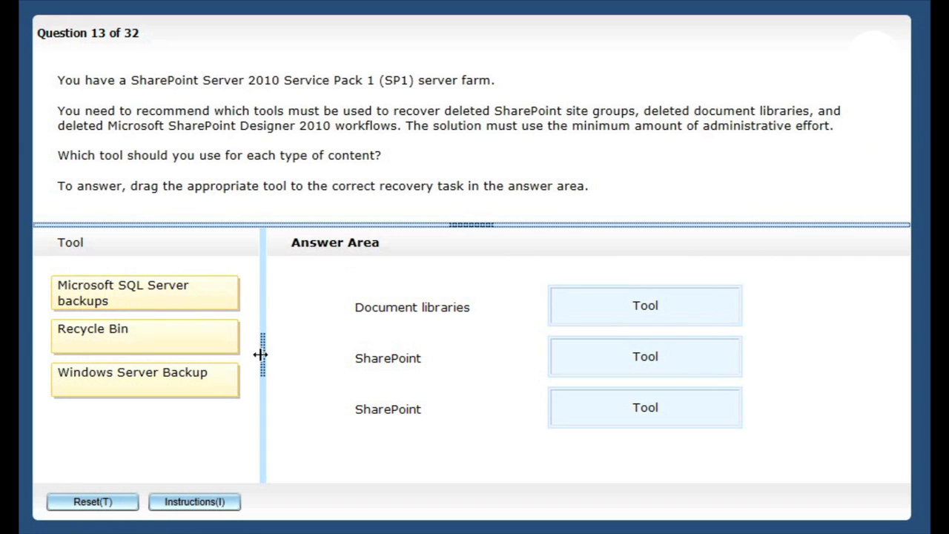
mouse_move(261, 356)
left_mouse_down()
mouse_move(320, 359)
mouse_move(270, 358)
left_mouse_up()
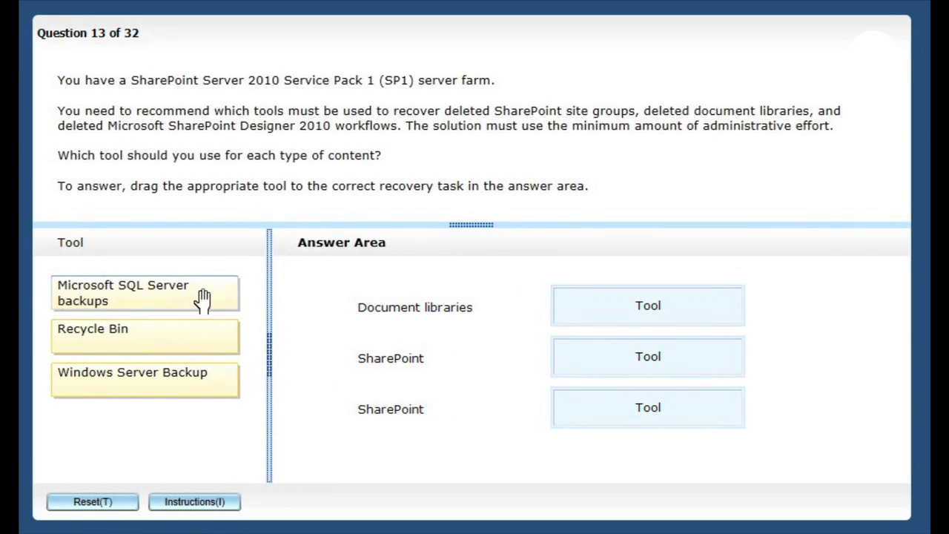
mouse_move(203, 298)
left_mouse_down()
mouse_move(567, 337)
mouse_move(590, 321)
left_mouse_up()
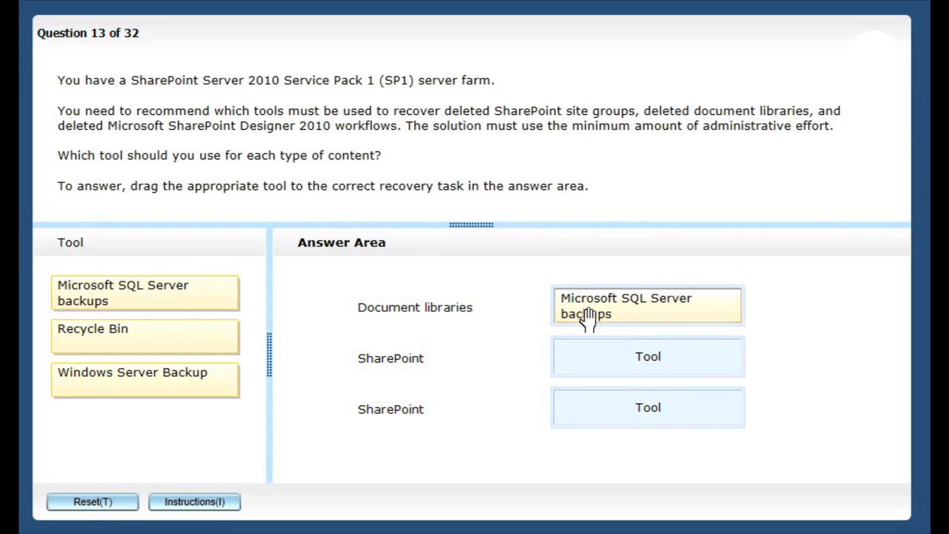
left_click_drag(190, 339, 599, 449)
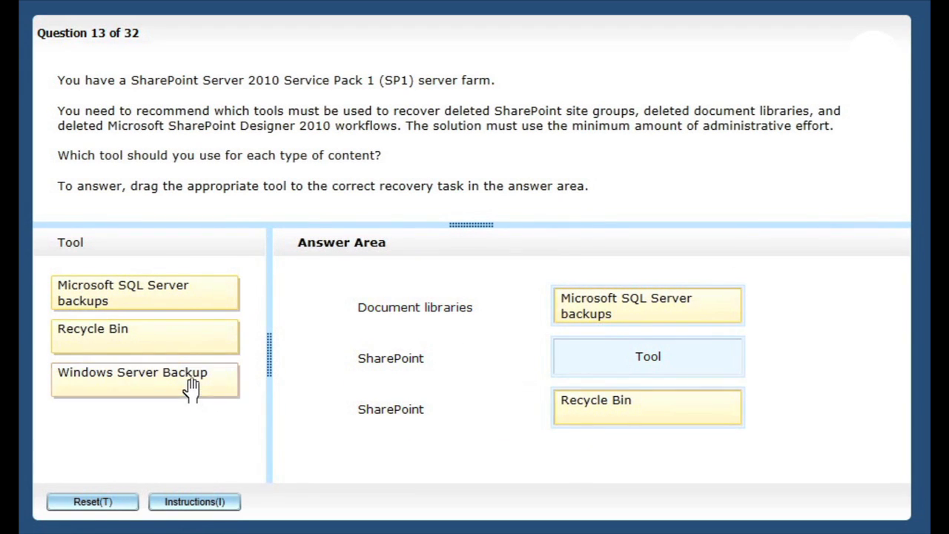
mouse_move(191, 386)
left_mouse_down()
mouse_move(620, 356)
mouse_move(289, 377)
mouse_move(332, 381)
left_mouse_up()
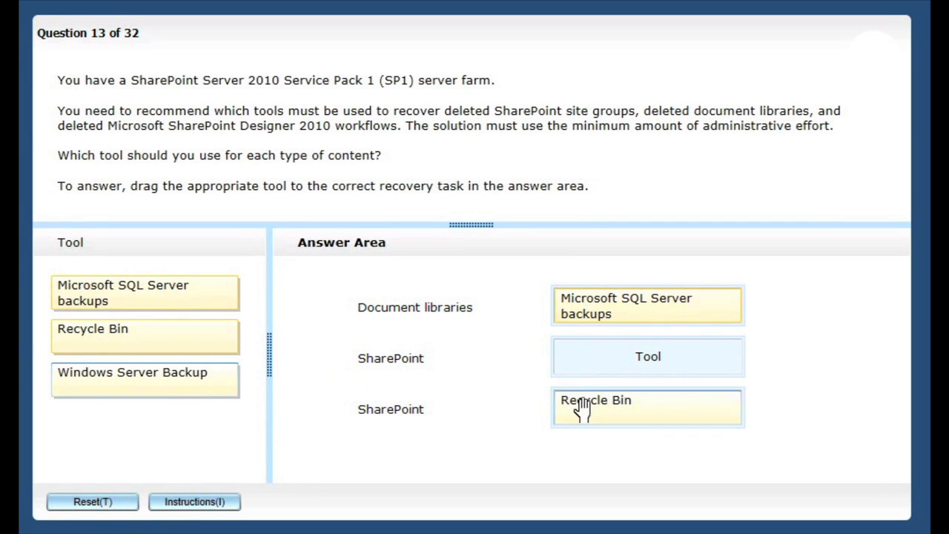
Swap Recycle Bin for Windows Server Backup in the last task, then clear all answers with Reset
left_click_drag(578, 408, 326, 372)
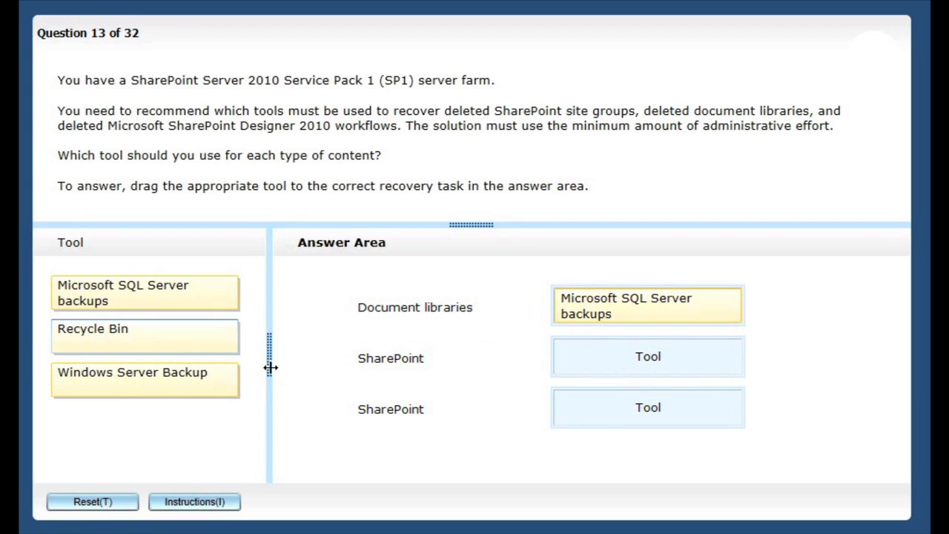
left_click_drag(226, 394, 728, 432)
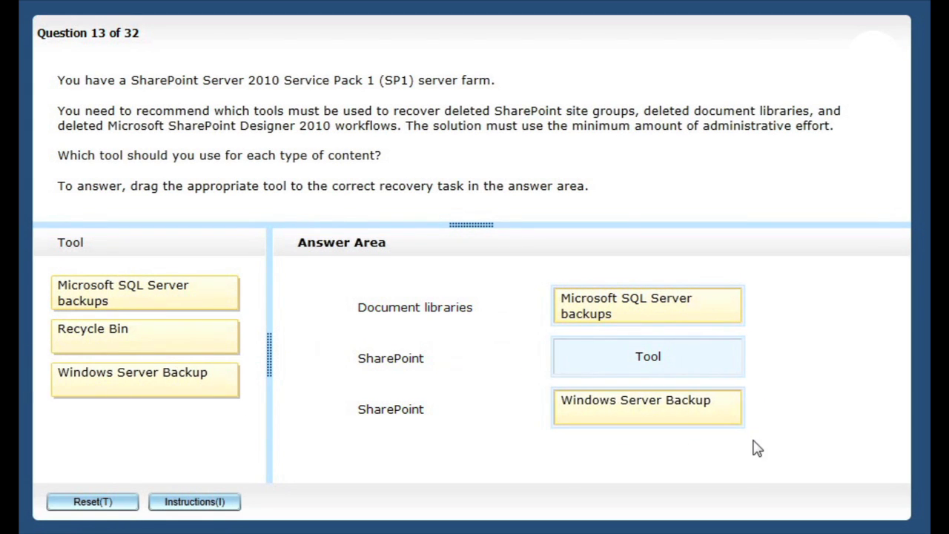
left_click(125, 501)
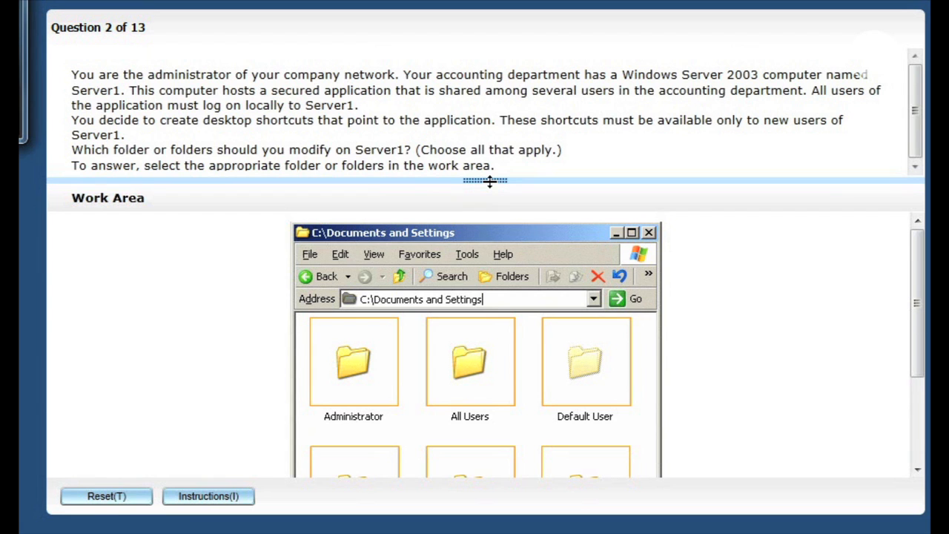
Select the User, RHunter and MZimmerman folders as the hot-area answers
left_click_drag(489, 181, 485, 134)
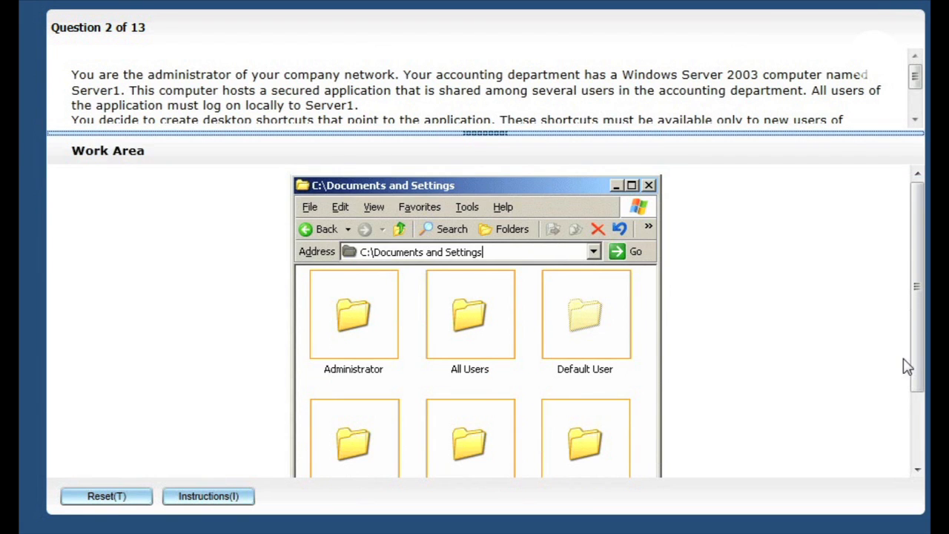
left_click_drag(918, 364, 918, 432)
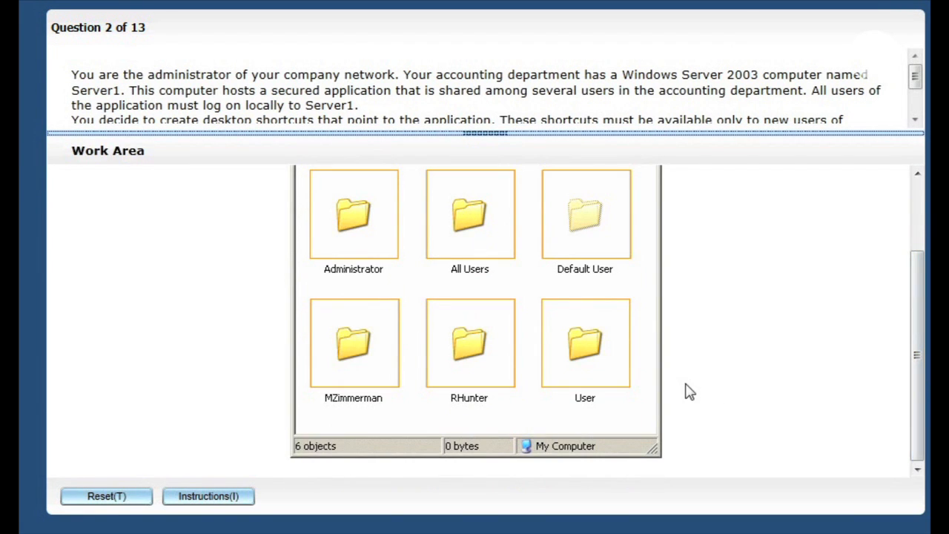
left_click(612, 361)
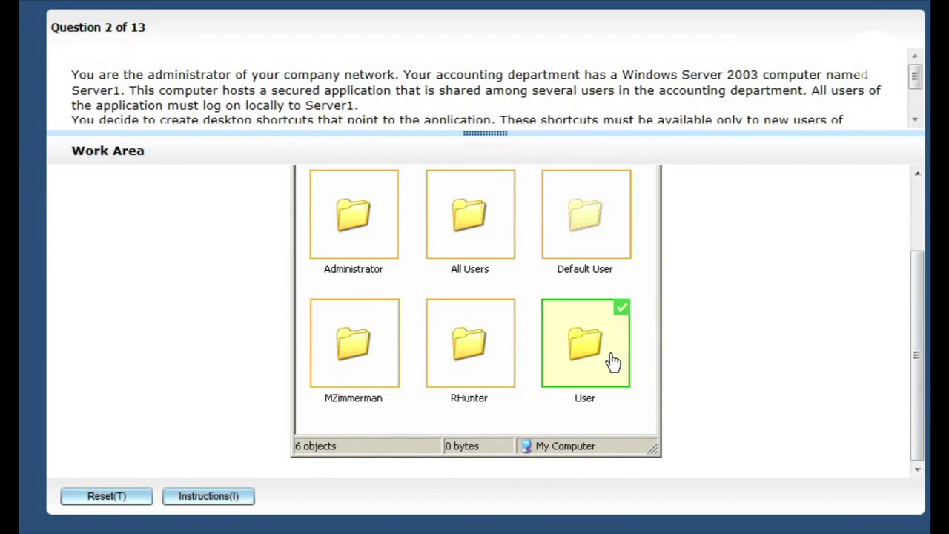
left_click(473, 344)
left_click(385, 330)
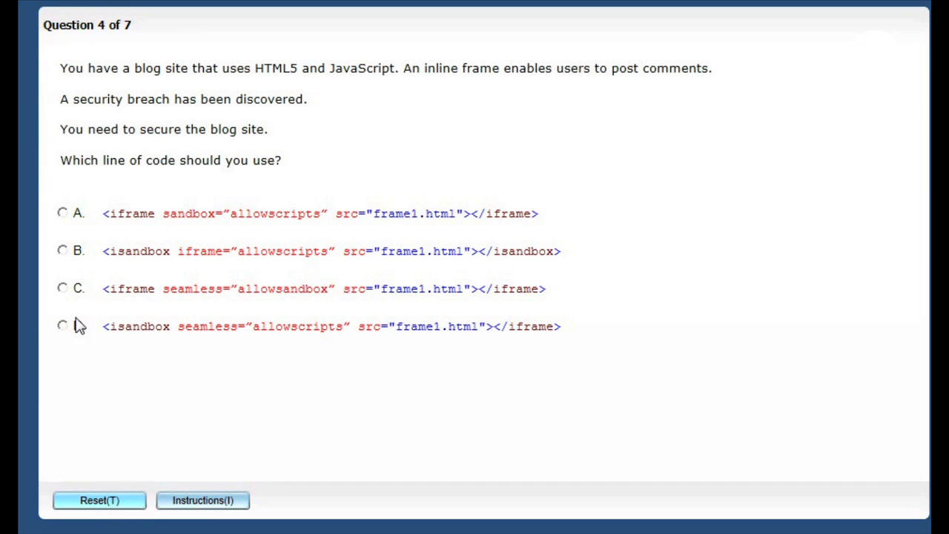
Pick option B for the iframe question, then change the answer to option C
left_click(63, 250)
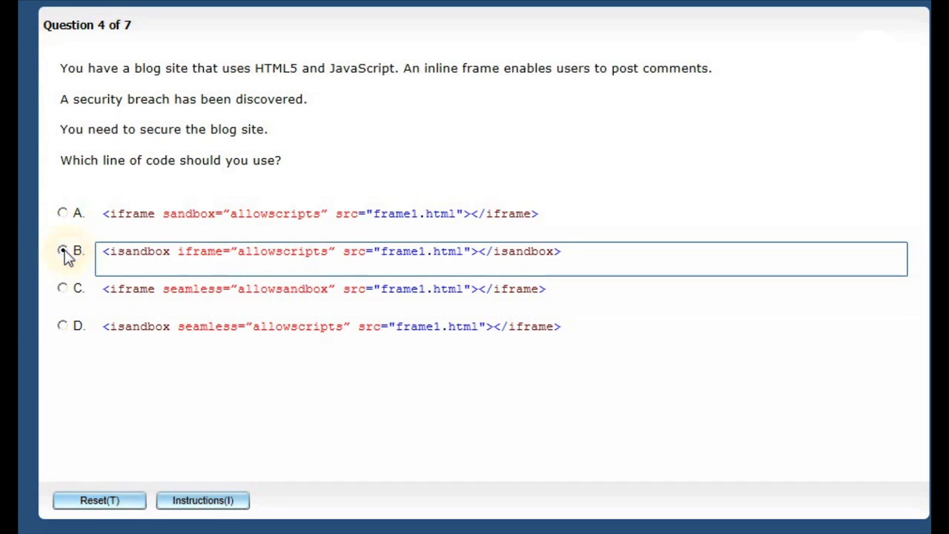
left_click(65, 251)
left_click(64, 289)
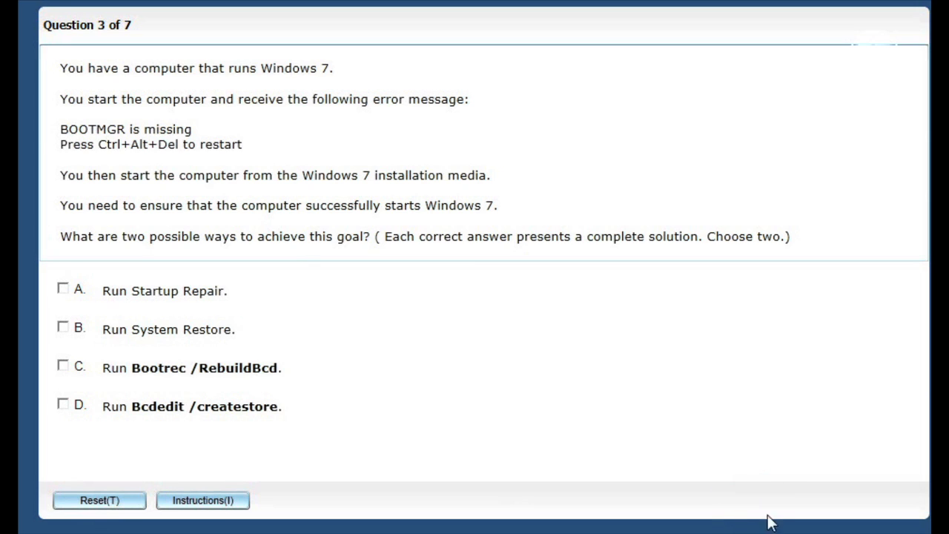
Change options in the question toolbar before answering
left_click(734, 237)
left_click(697, 237)
left_click(783, 237)
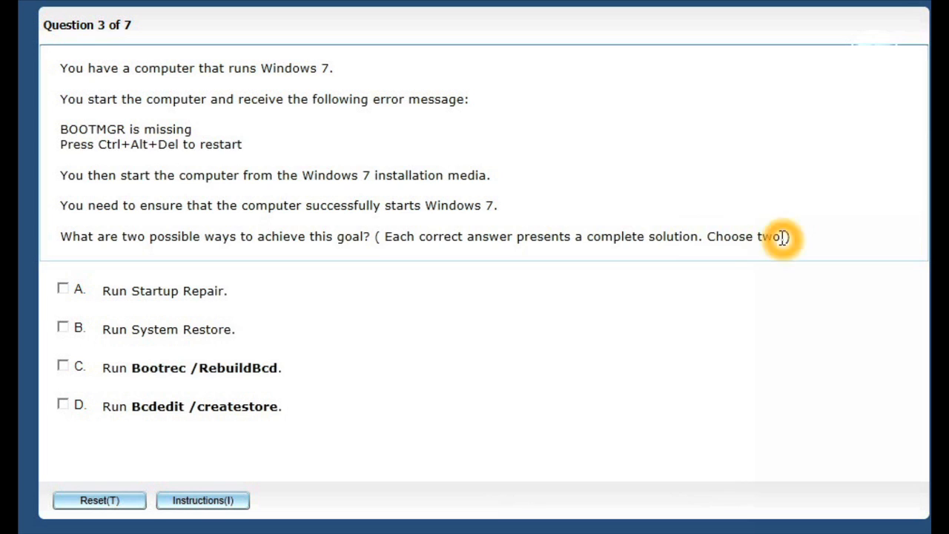
left_click(721, 236)
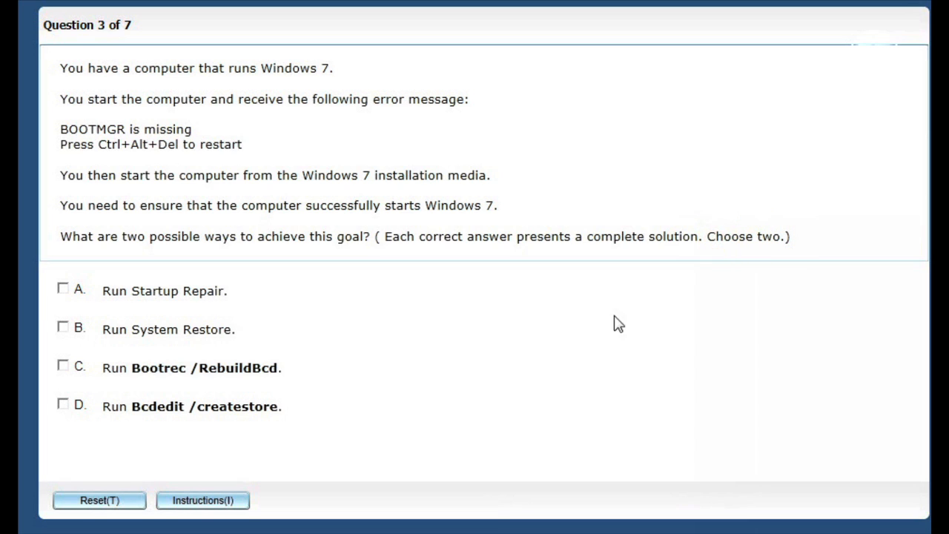
Tick Run Startup Repair and Run Bootrec /RebuildBcd, dropping Run System Restore
left_click(63, 327)
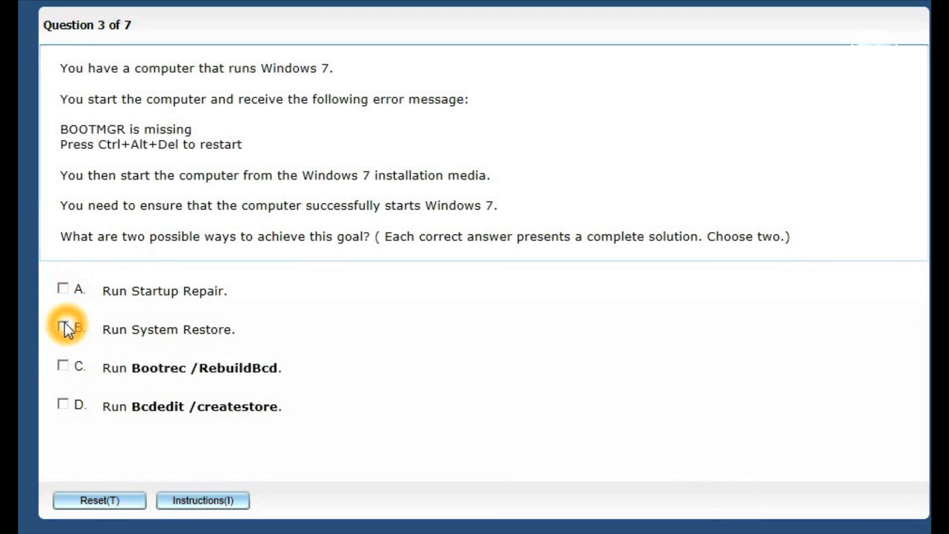
left_click(64, 291)
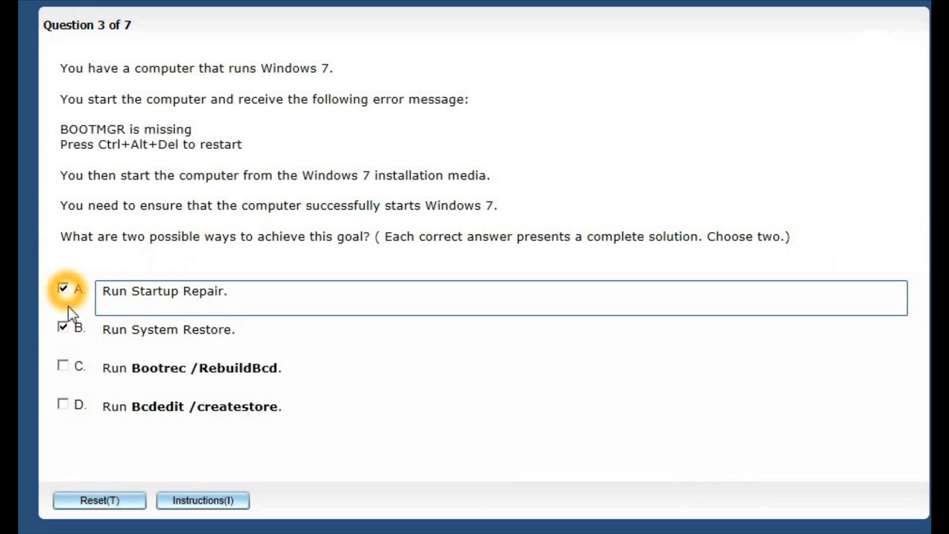
left_click(65, 328)
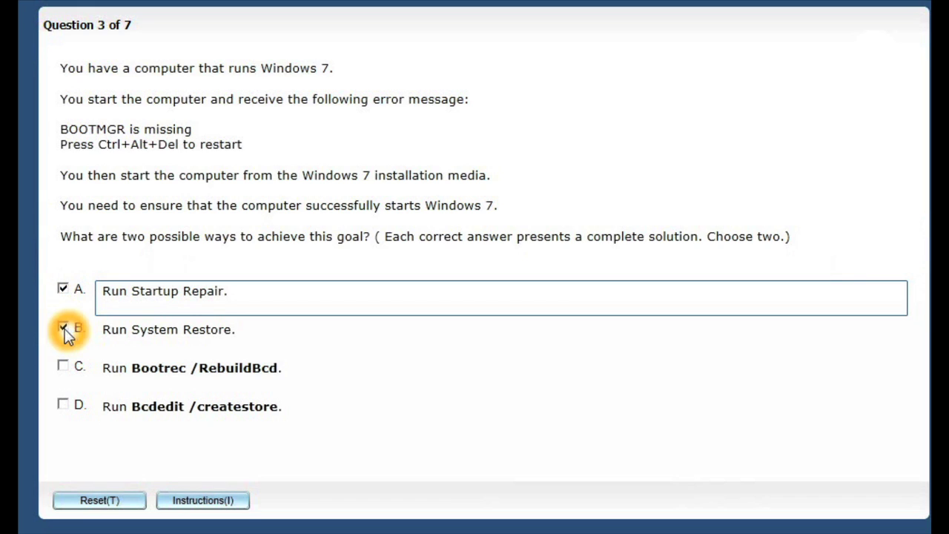
left_click(64, 367)
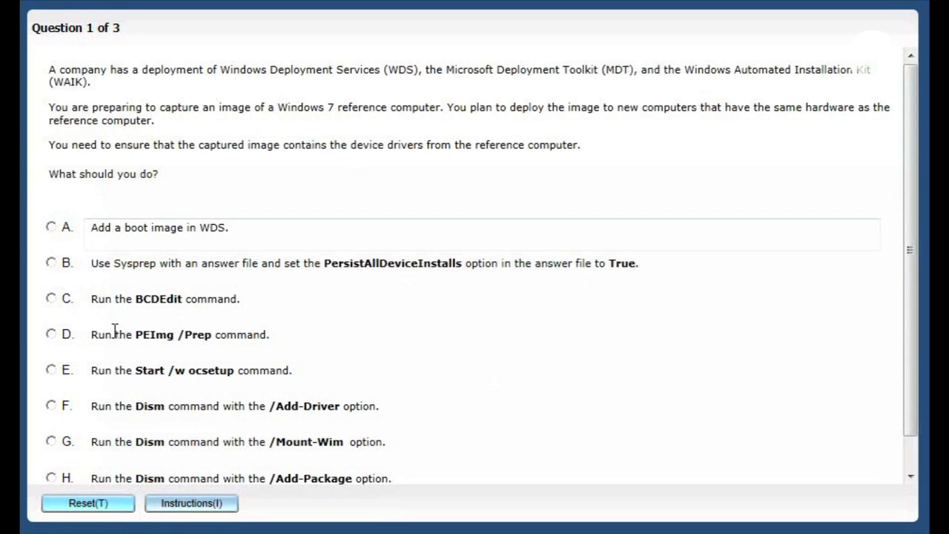
Answer the driver-capture question with option B, then choose Add a boot image in WDS
left_click(111, 299)
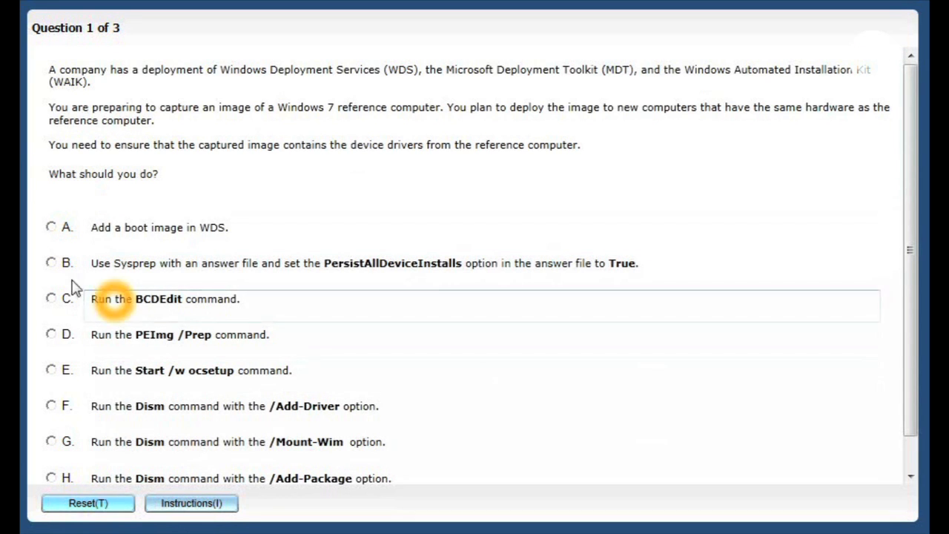
left_click(51, 262)
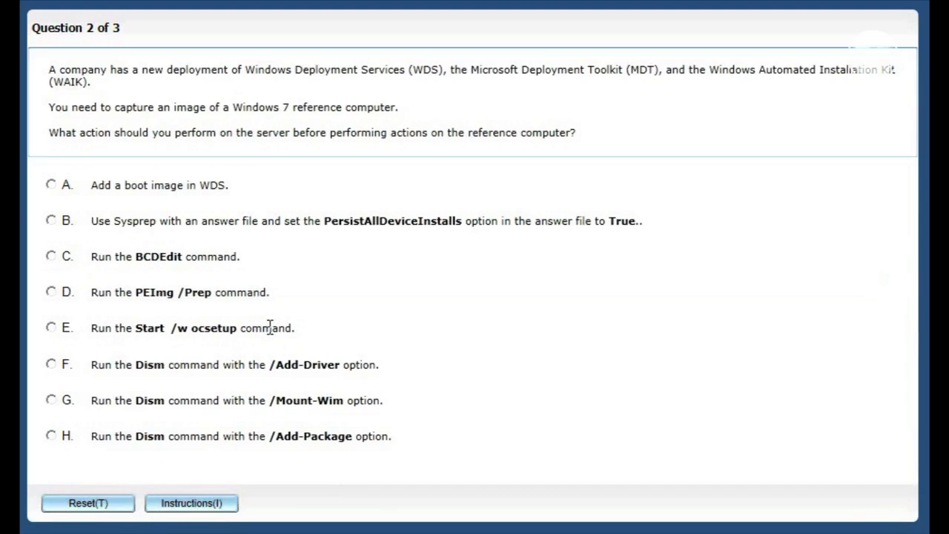
left_click(51, 185)
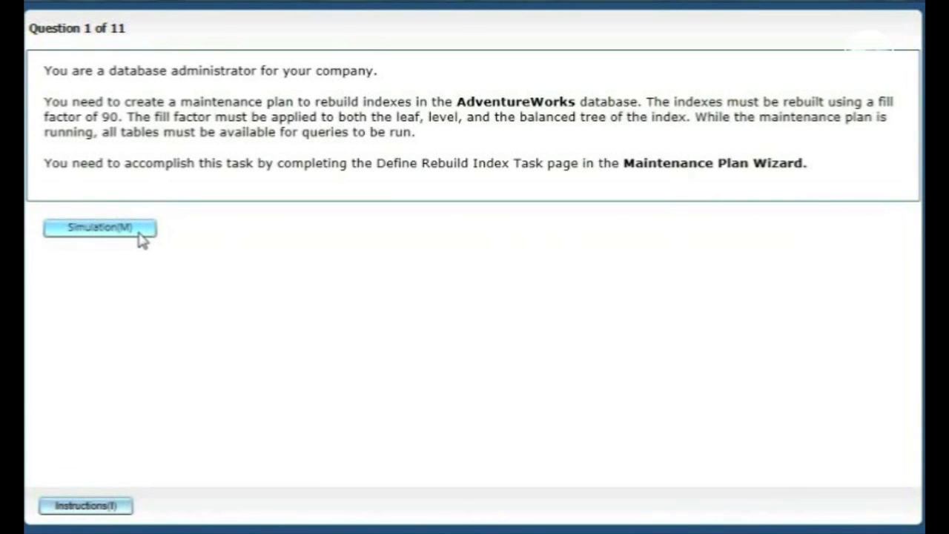
Launch the Rebuild Index maintenance plan simulation from the question
left_click(138, 234)
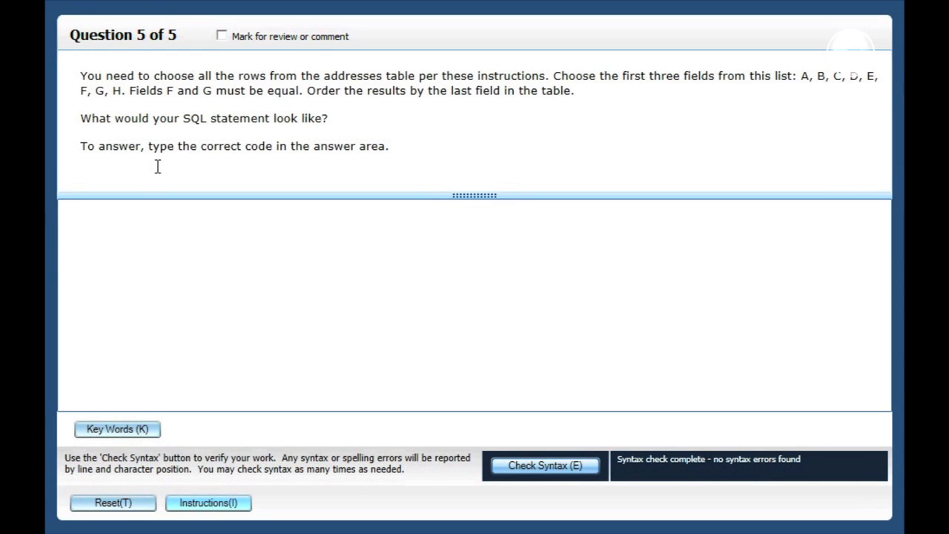
Enter the query selecting a, b, c from addresses where f=g ordered by h and check its syntax
left_click(119, 430)
left_click_drag(447, 10, 441, 243)
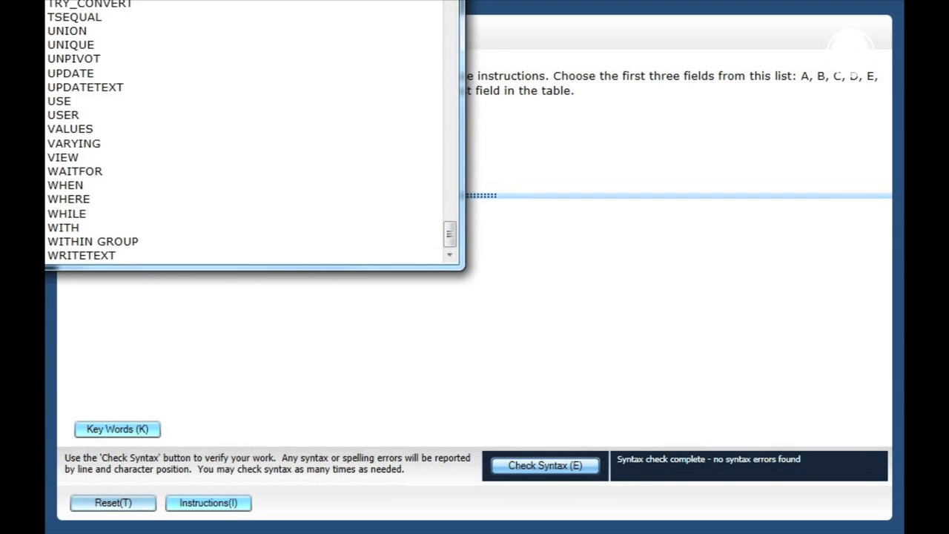
left_click(193, 214)
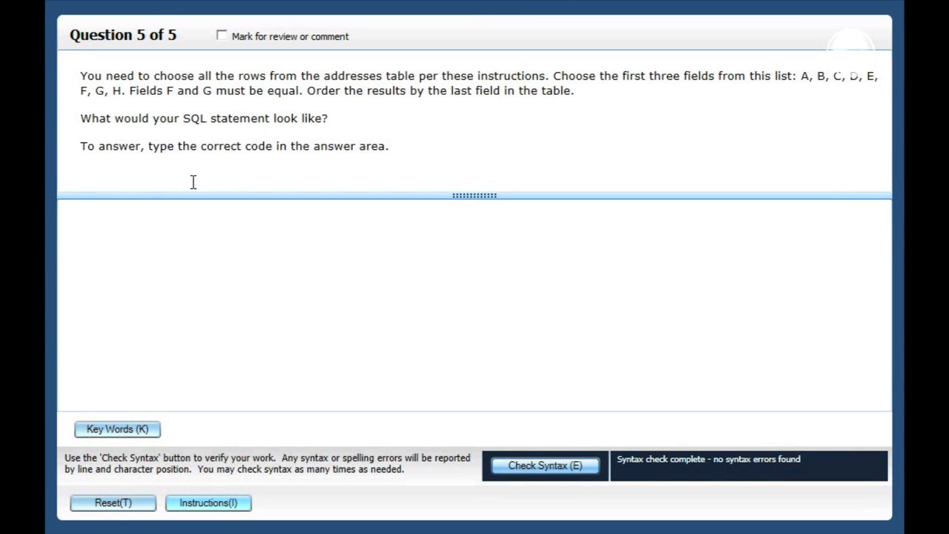
type("select ")
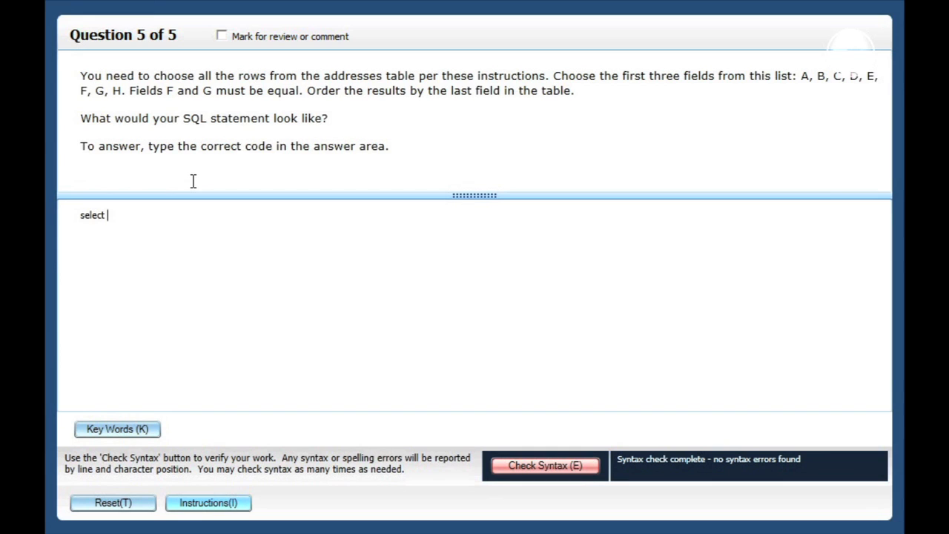
type("a, b, c from addresses where f=g order by h")
left_click(200, 235)
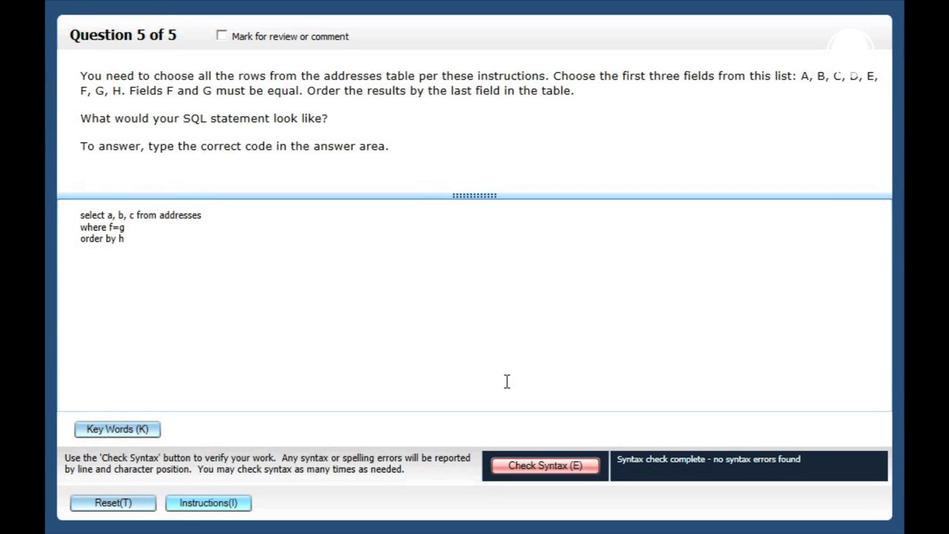
left_click(542, 469)
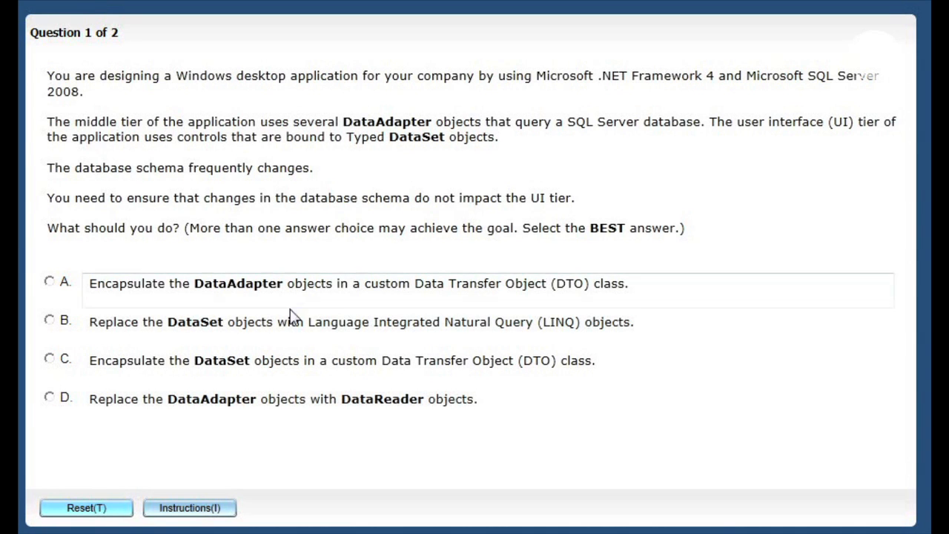
Review the answer options and select option C, wrapping the DataSet objects in a custom DTO class
left_click(607, 229)
left_click(643, 227)
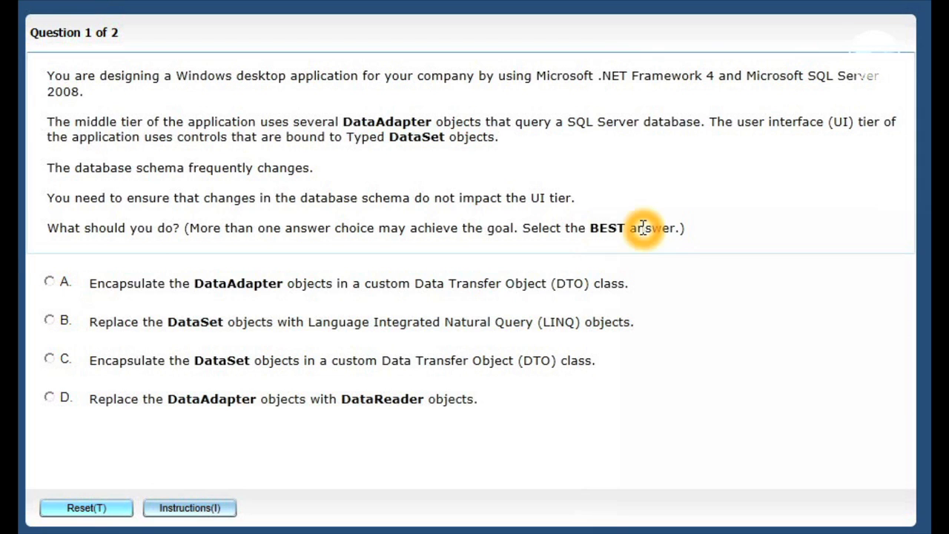
left_click(603, 228)
left_click(636, 227)
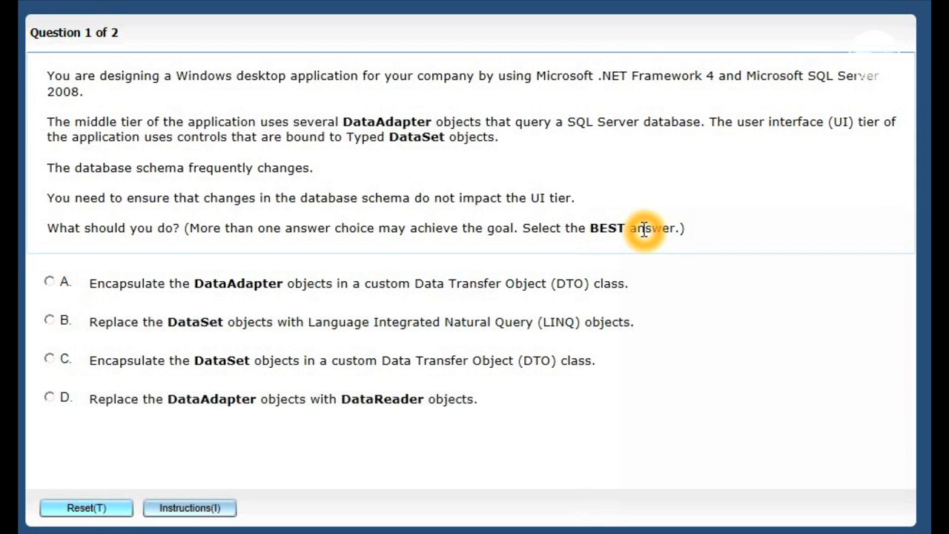
left_click(48, 77)
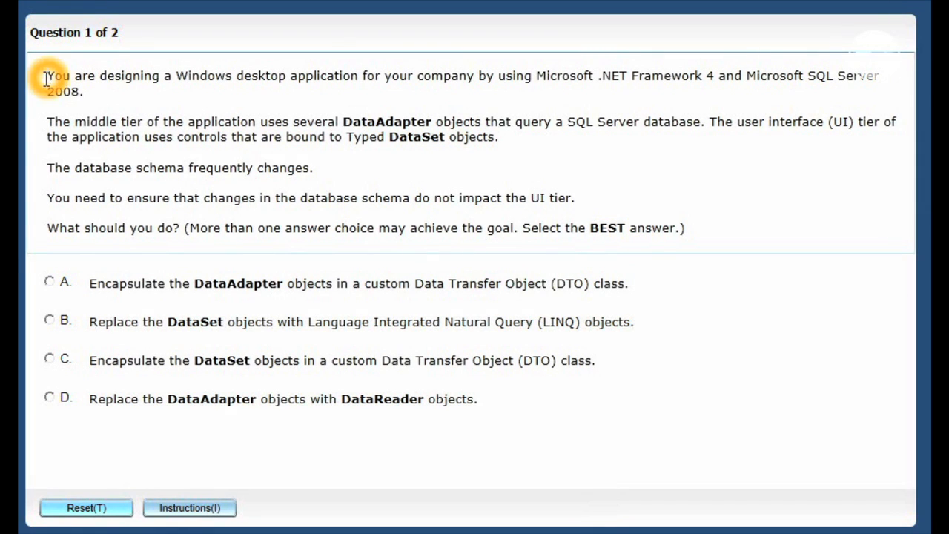
left_click(78, 281)
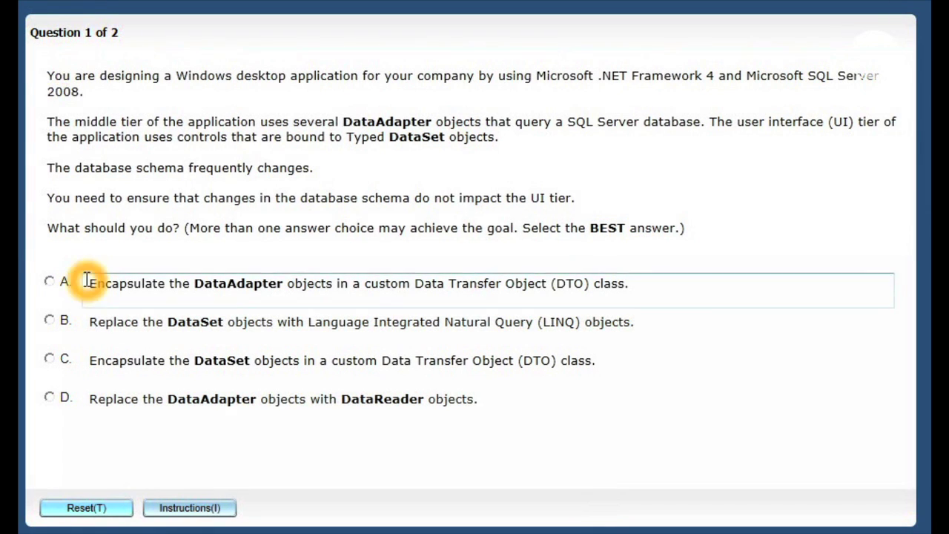
left_click(89, 317)
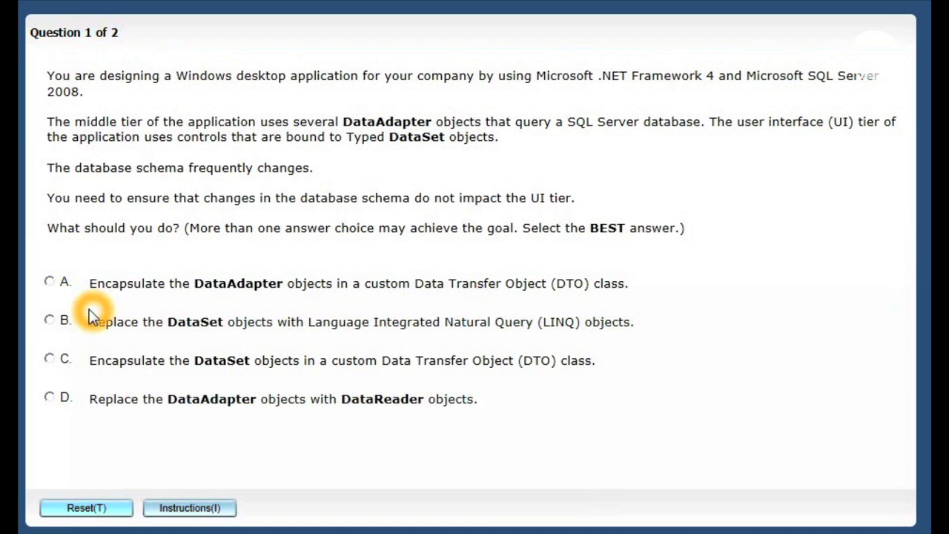
left_click(95, 396)
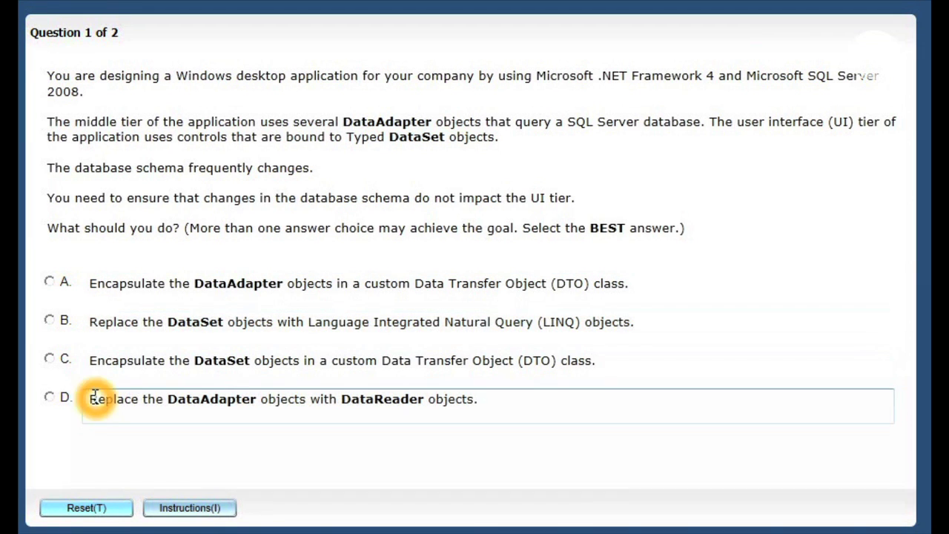
left_click(49, 361)
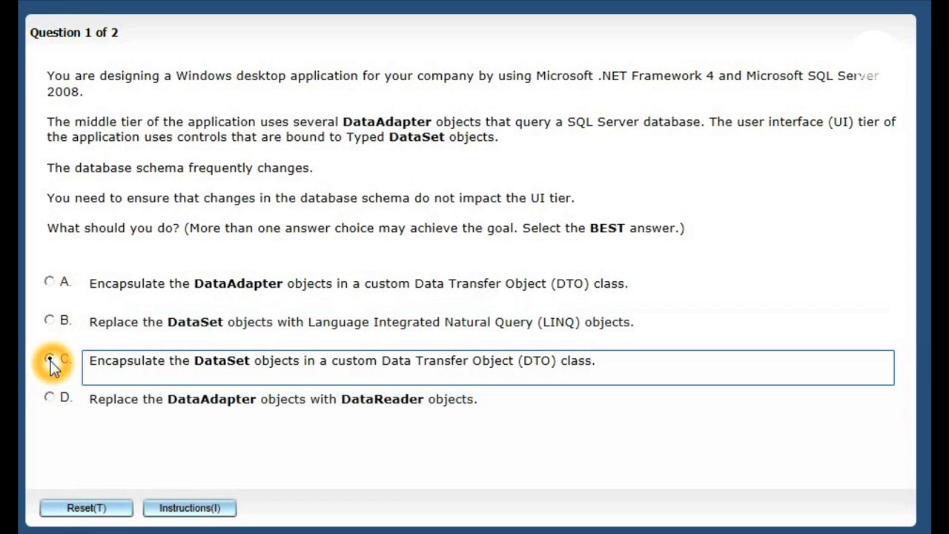